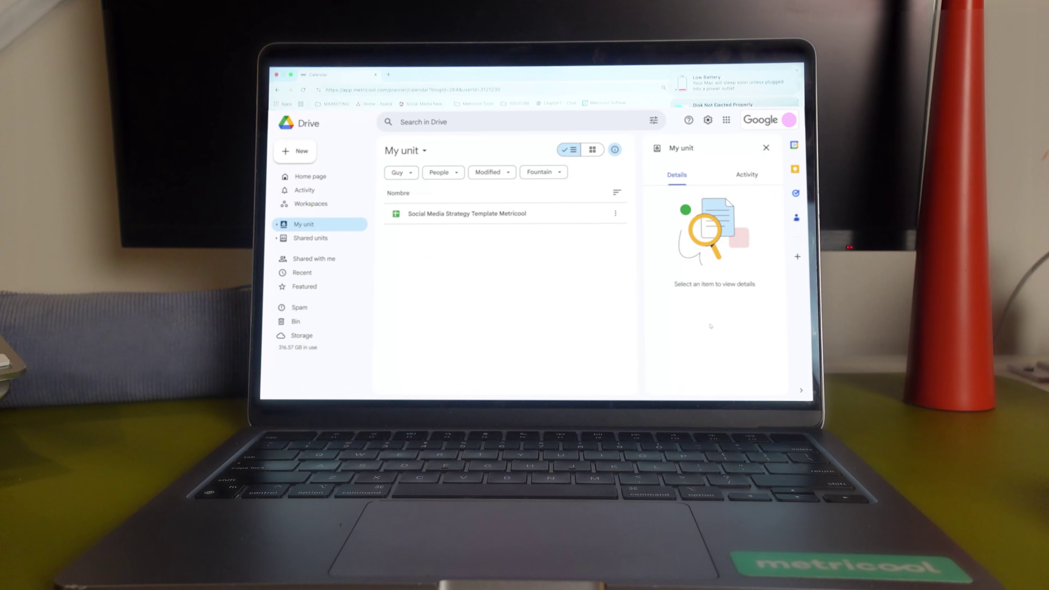
Open the Social Media Strategy Template Metricool spreadsheet from Drive, landing on its INSTRUCTIONS sheet.
double_click(435, 211)
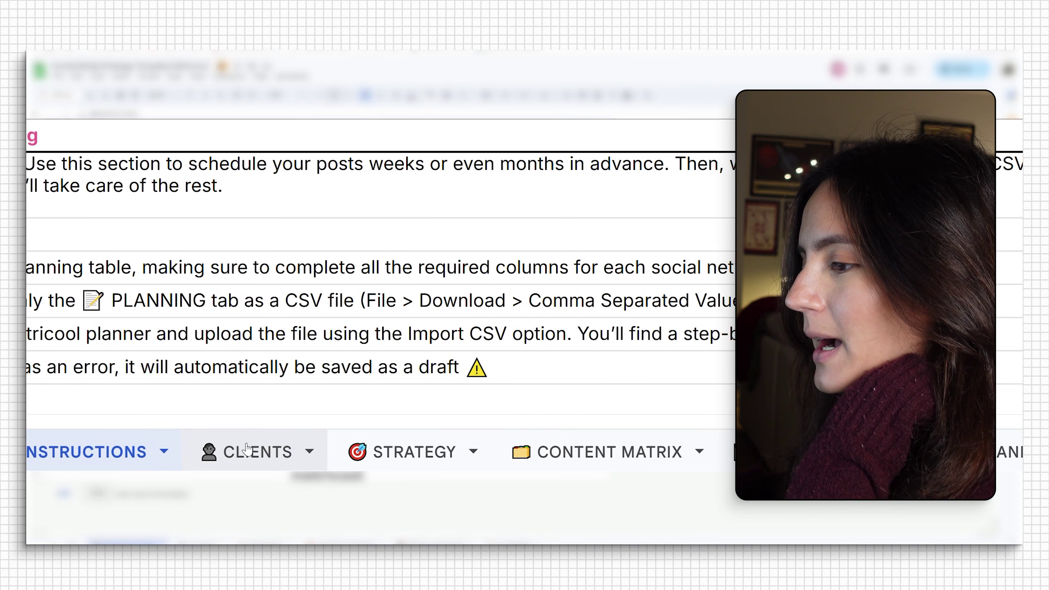
Step twice through the CLIENTS, STRATEGY, CONTENT MATRIX and WEEKLY ROUTINE sheets, ending on PLANNING.
left_click(247, 450)
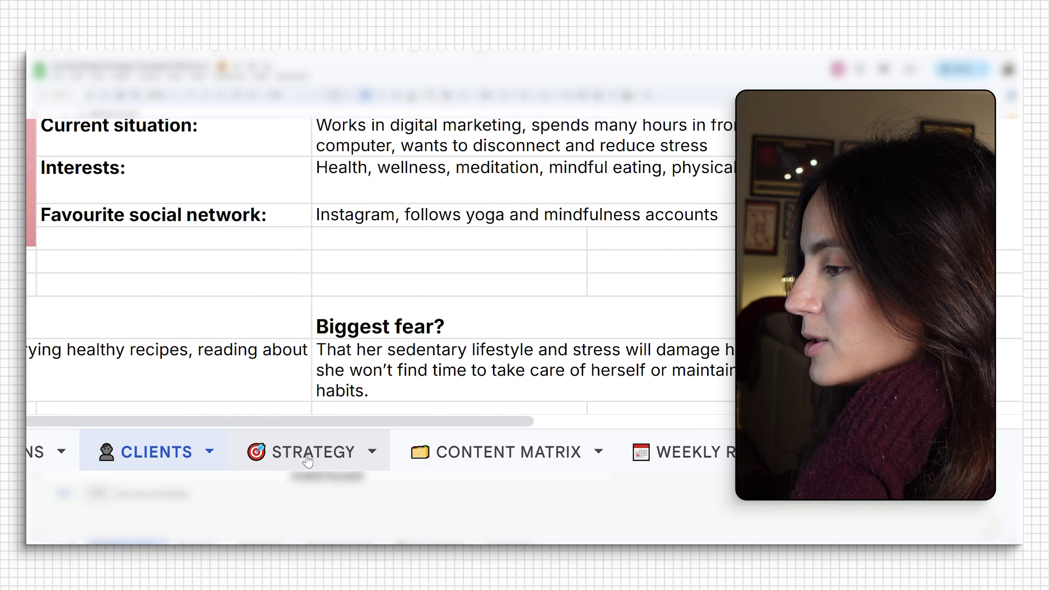
left_click(308, 454)
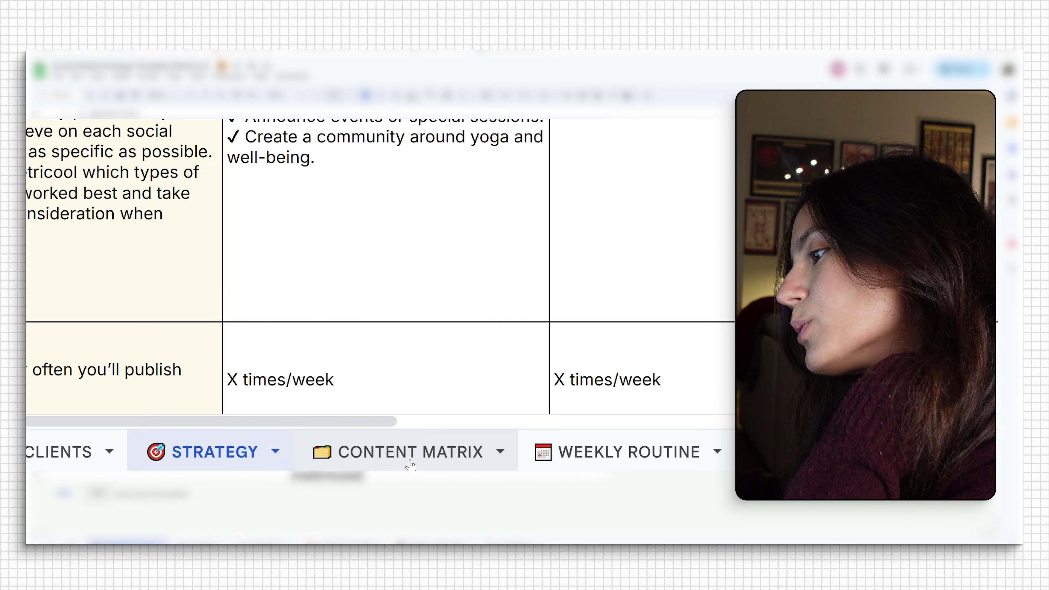
left_click(410, 464)
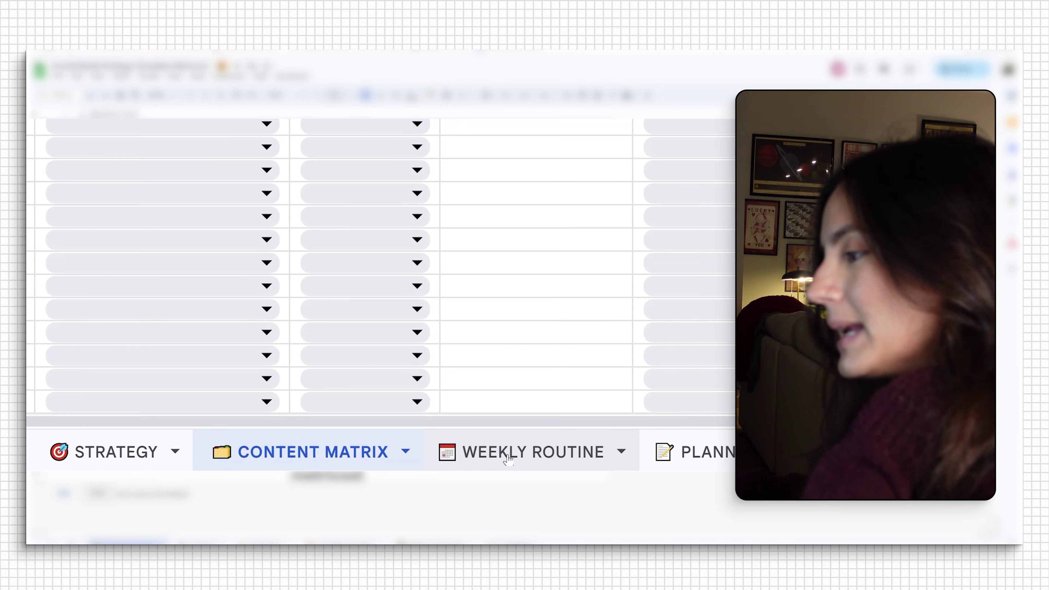
left_click(508, 458)
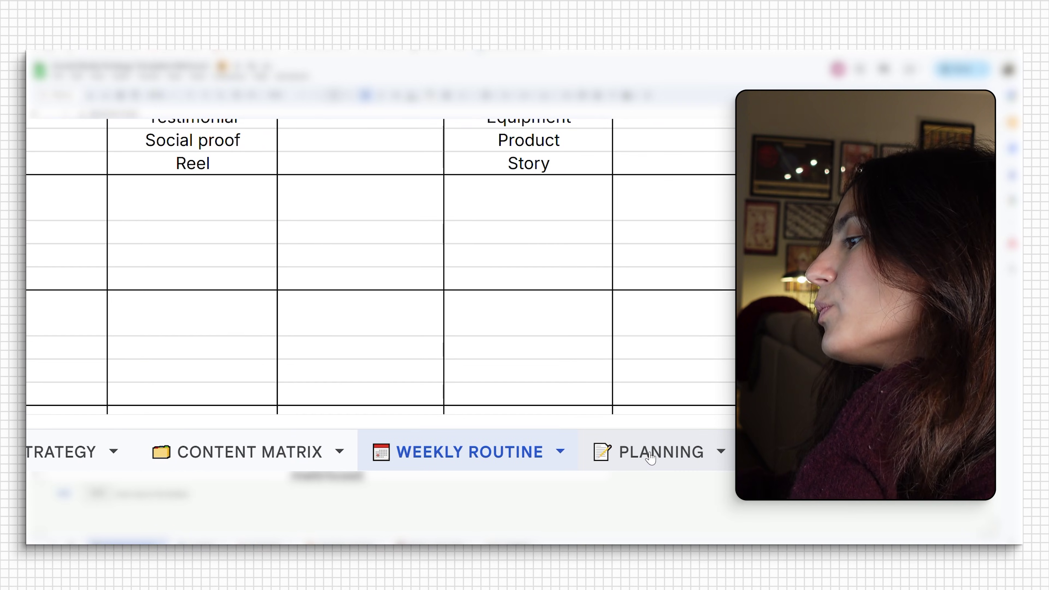
left_click(651, 456)
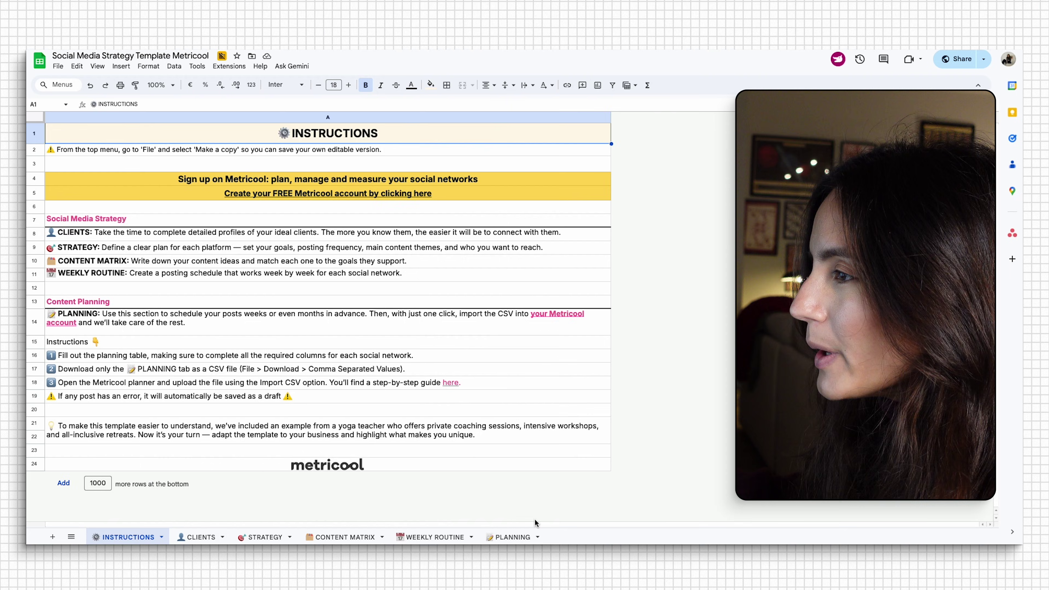
key("ctrl+shift+Page_Down")
left_click(255, 536)
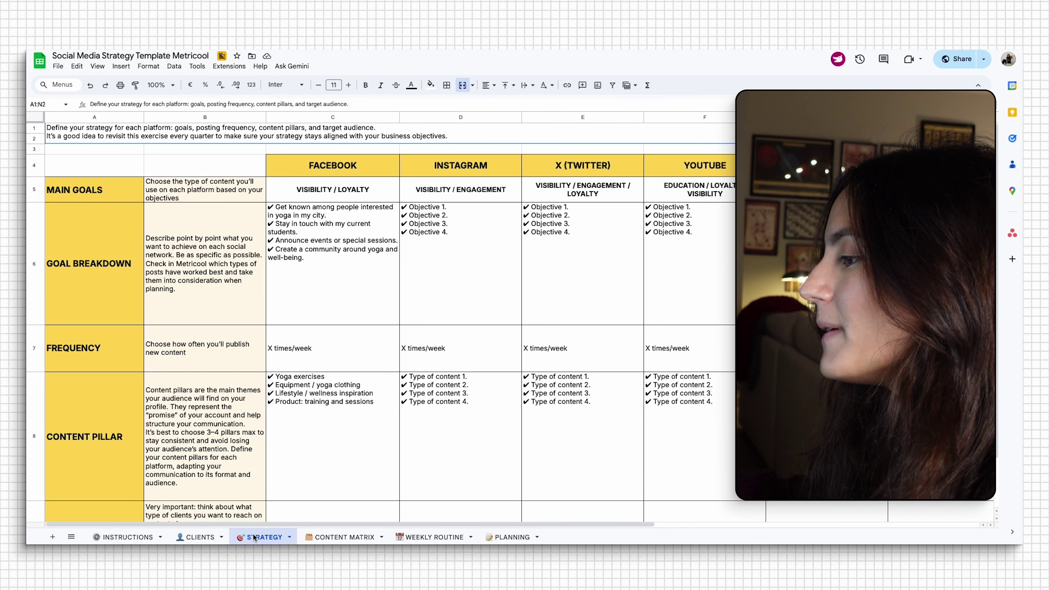
left_click(314, 537)
left_click(438, 537)
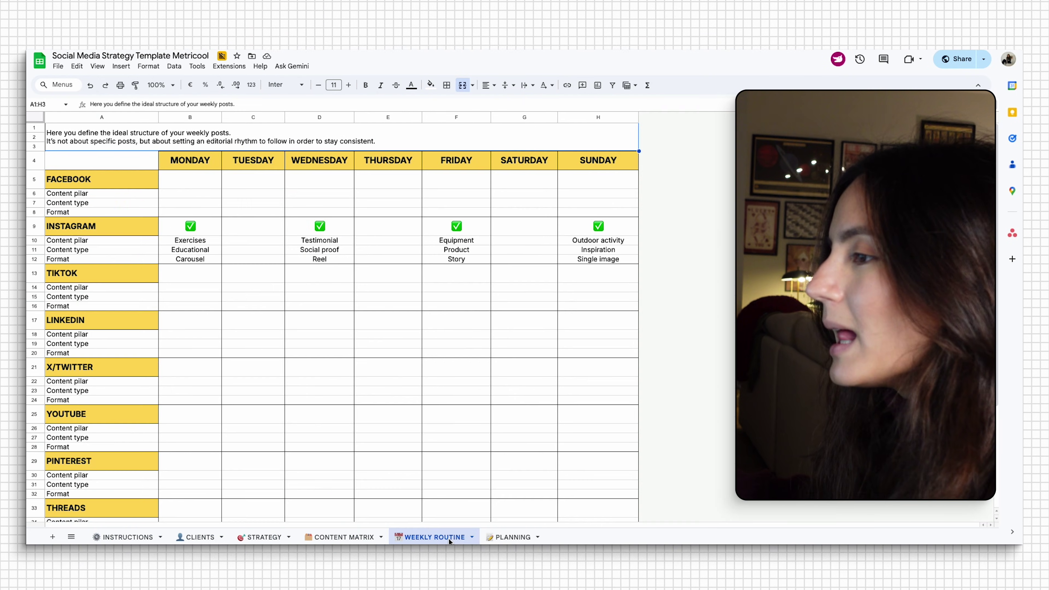
left_click(489, 540)
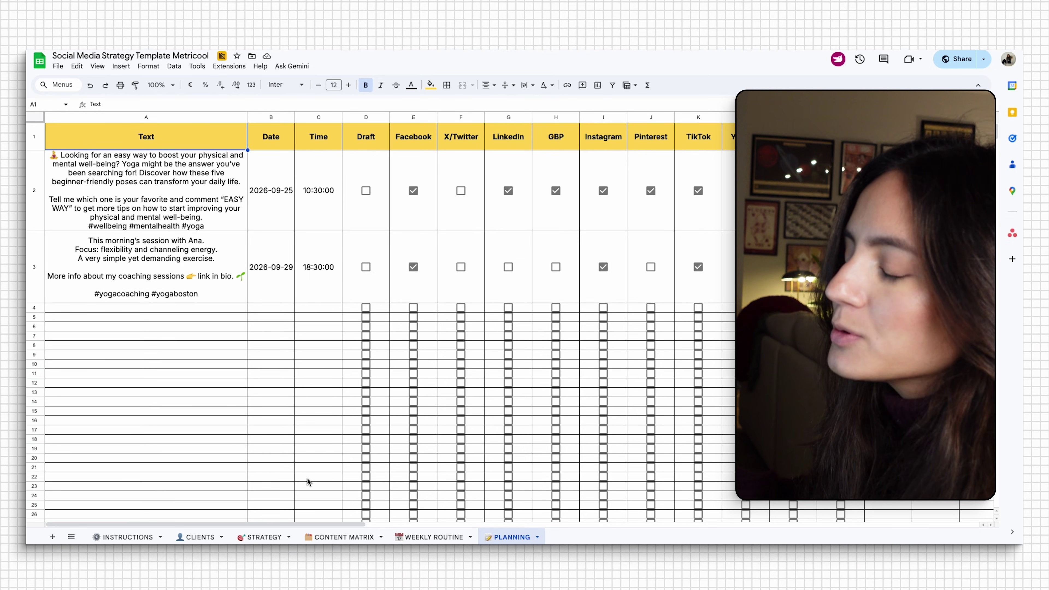
Check the Biggest fear answer in CLIENTS cell C19, then move to the STRATEGY sheet.
left_click(199, 537)
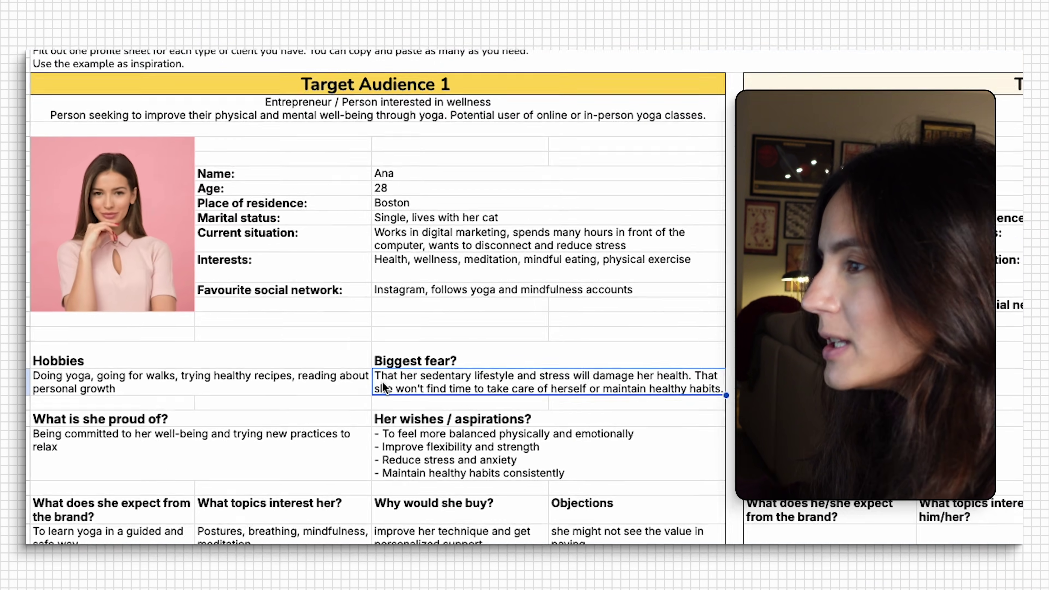
left_click(270, 341)
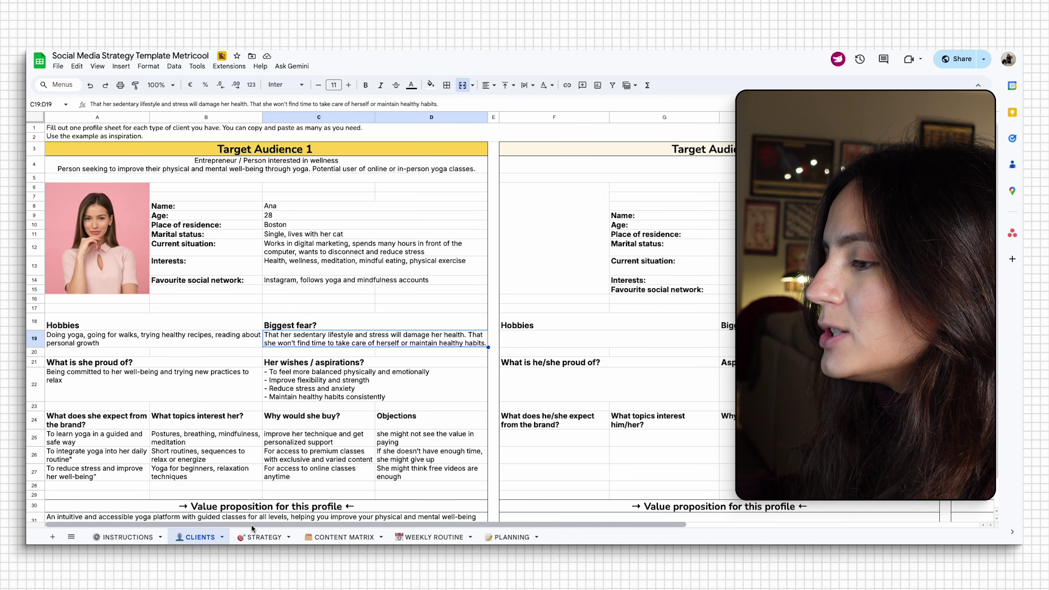
left_click(253, 537)
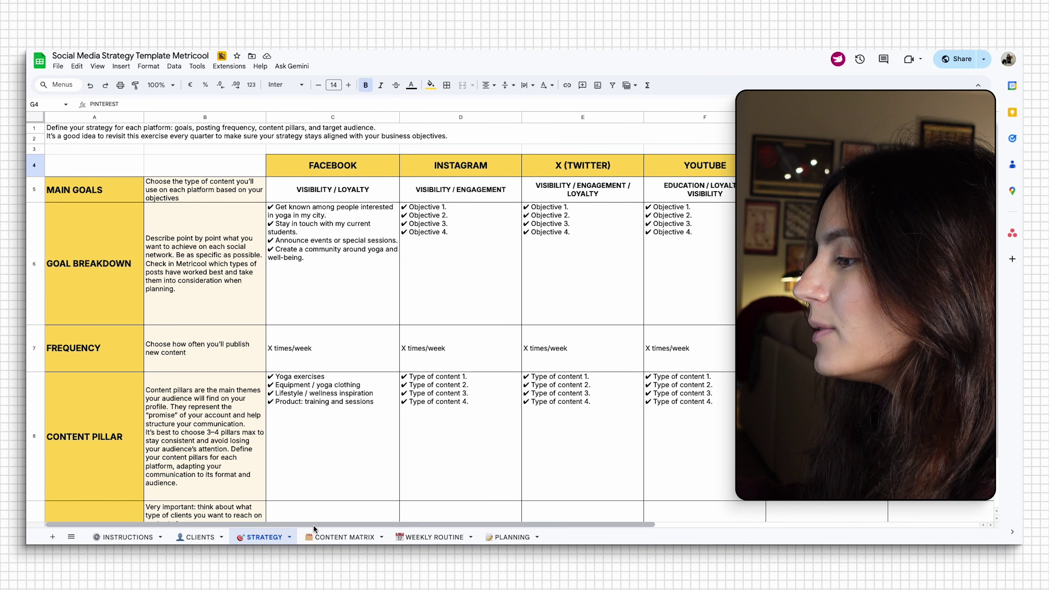
Review CONTENT MATRIX and the WEEKLY ROUTINE Instagram cells B10 (Exercises) and D12 (Reel), then return to PLANNING.
left_click(321, 536)
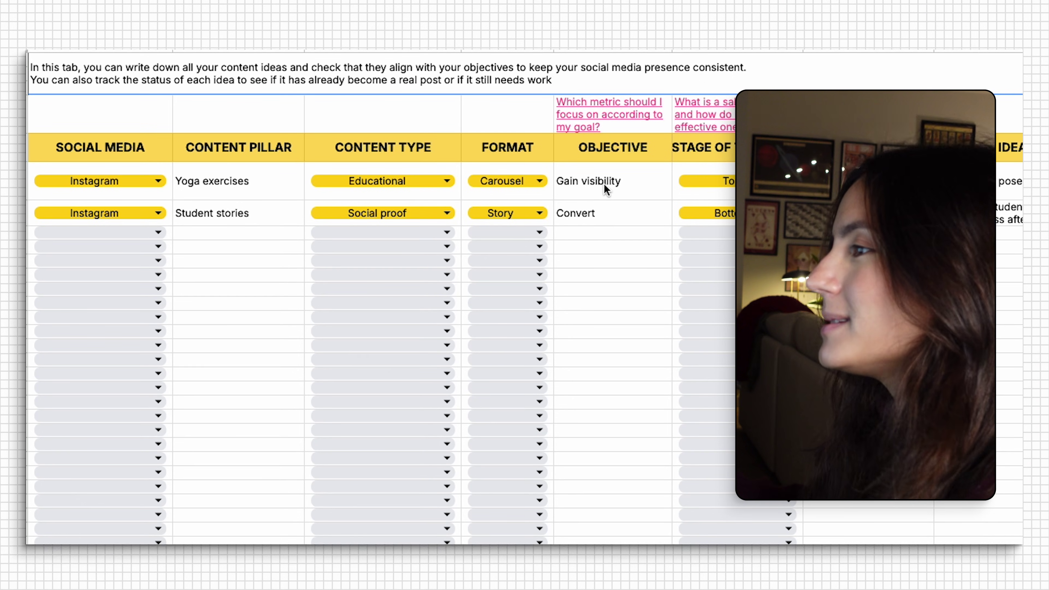
left_click(434, 537)
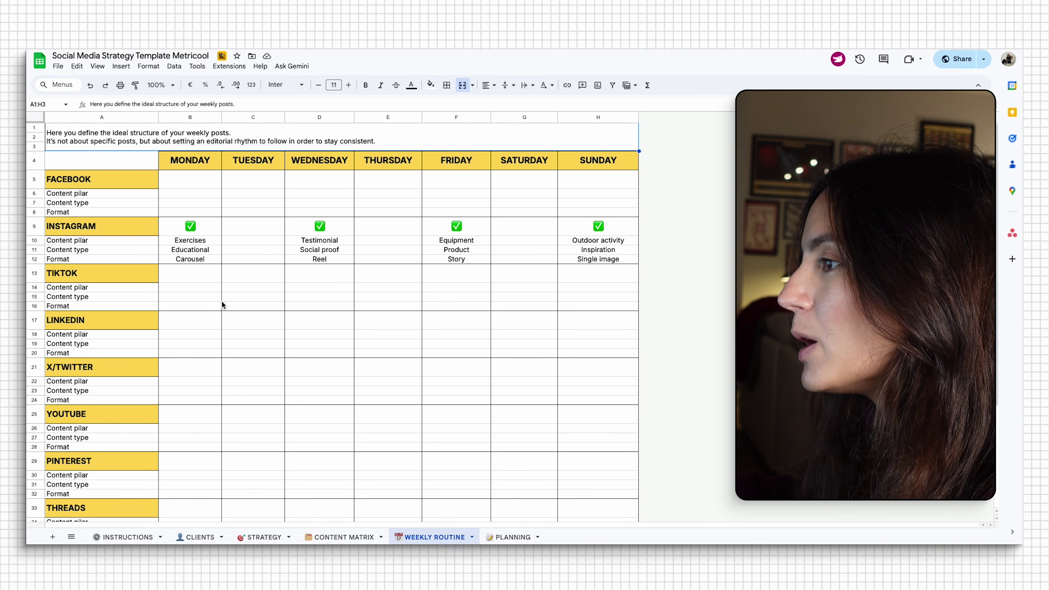
left_click(219, 243)
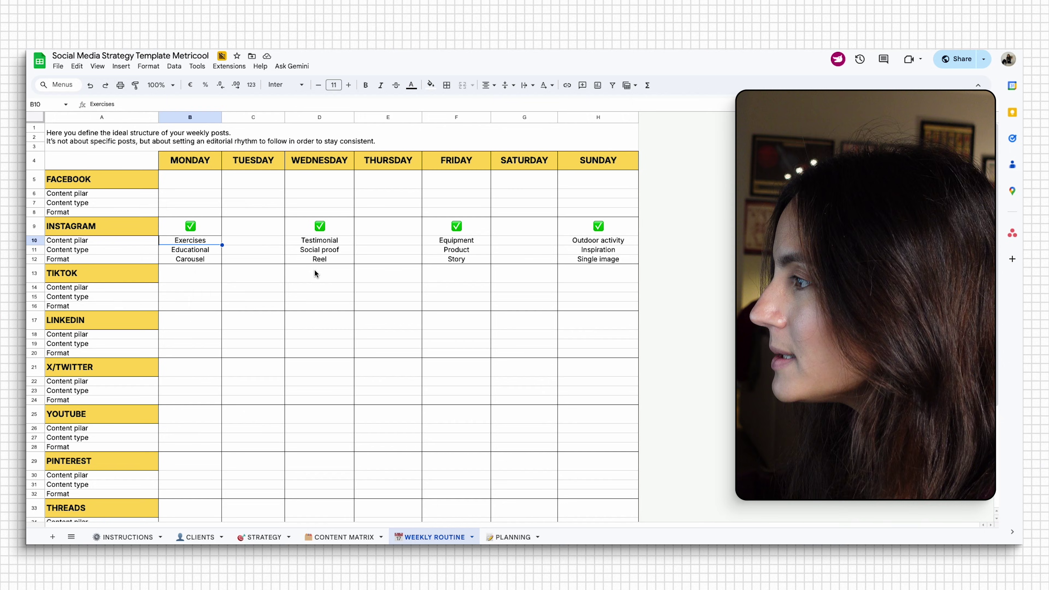
left_click(342, 256)
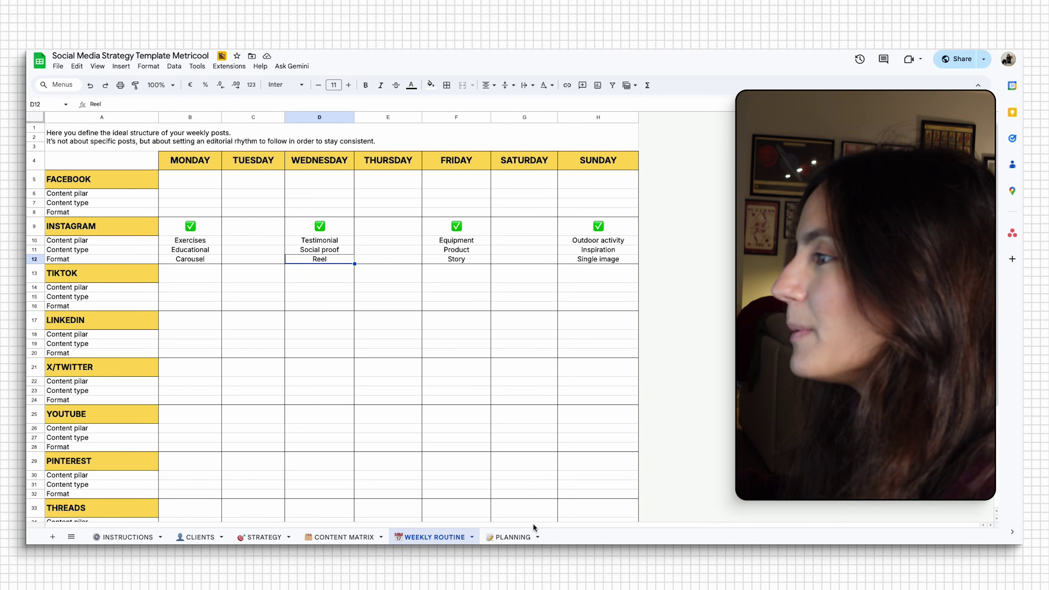
left_click(522, 538)
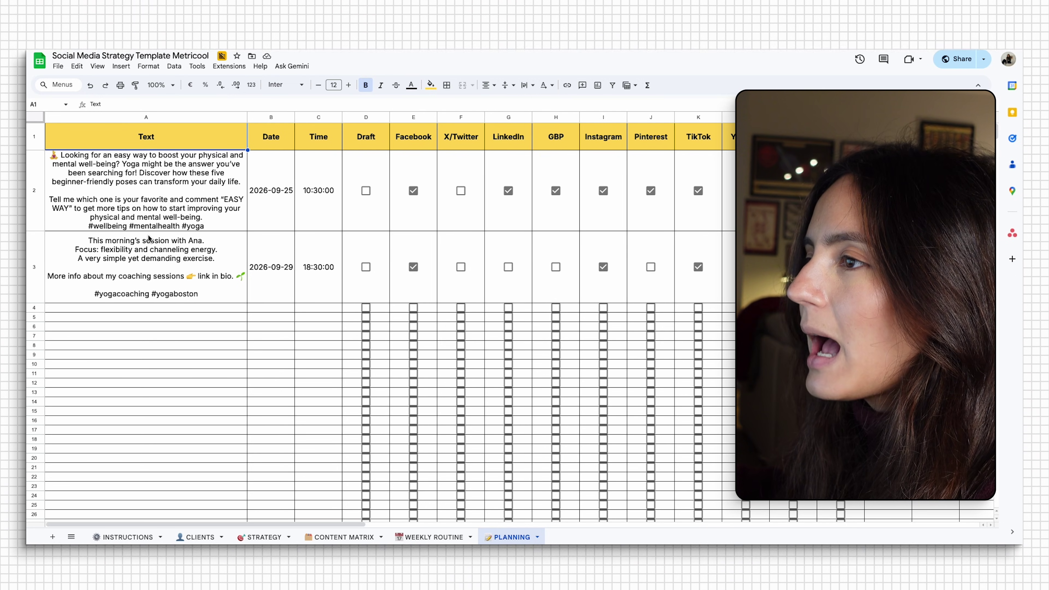
left_click(150, 244)
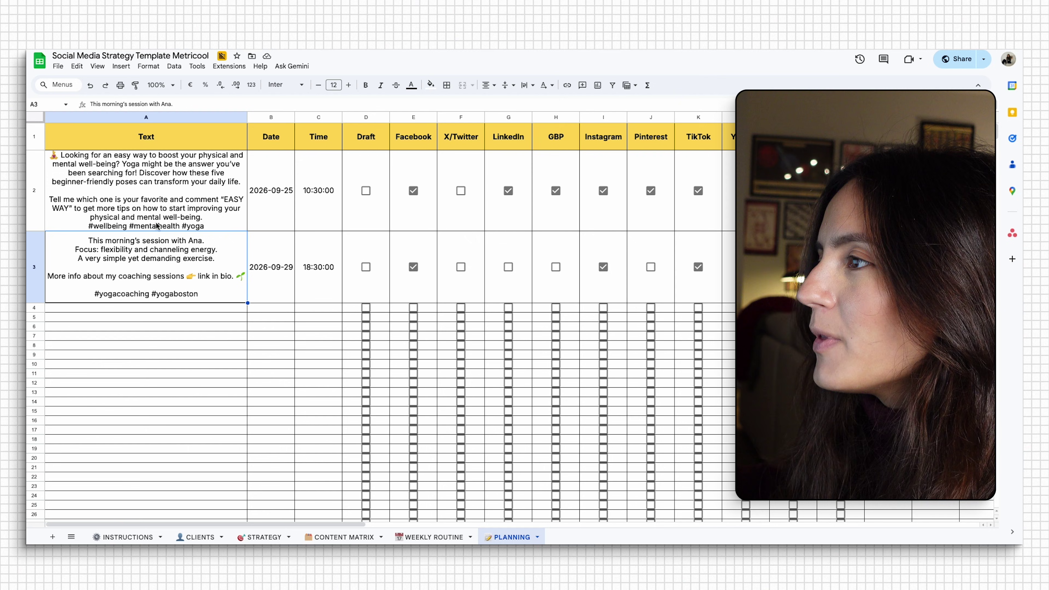
left_click(144, 183)
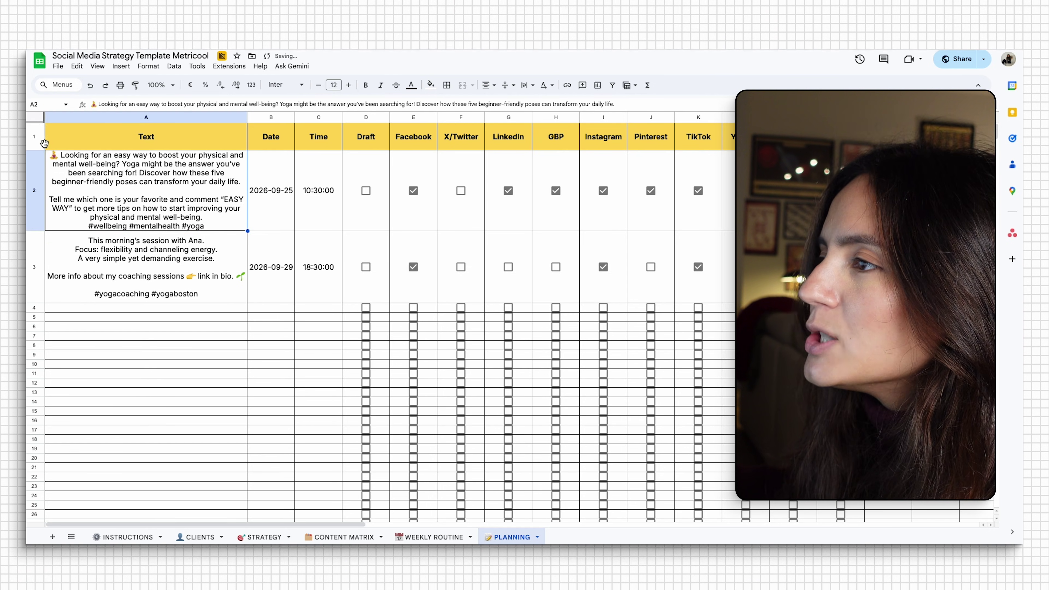
left_click(36, 138)
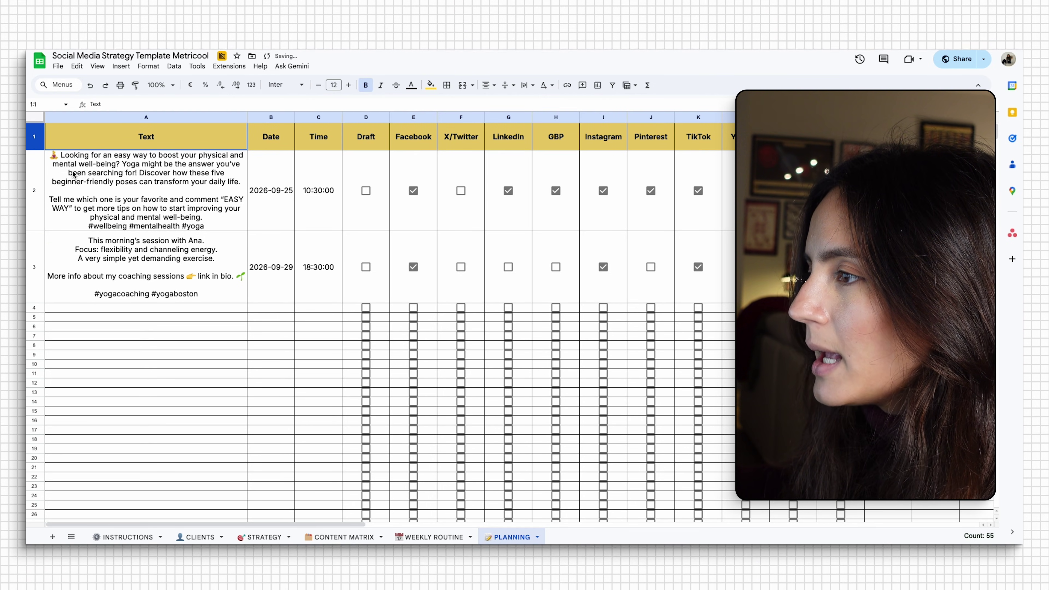
left_click(157, 308)
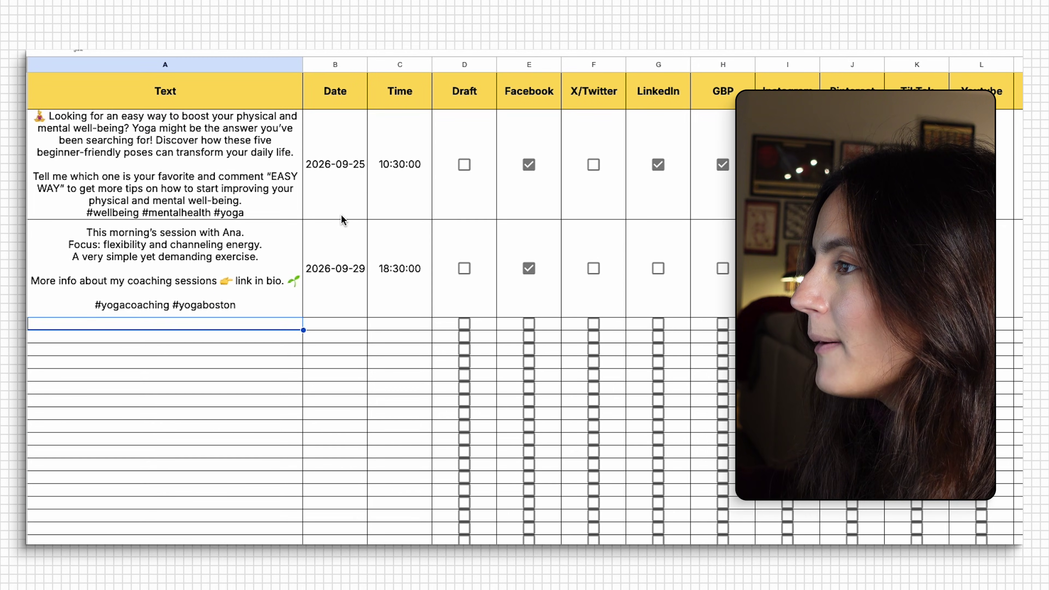
left_click(341, 218)
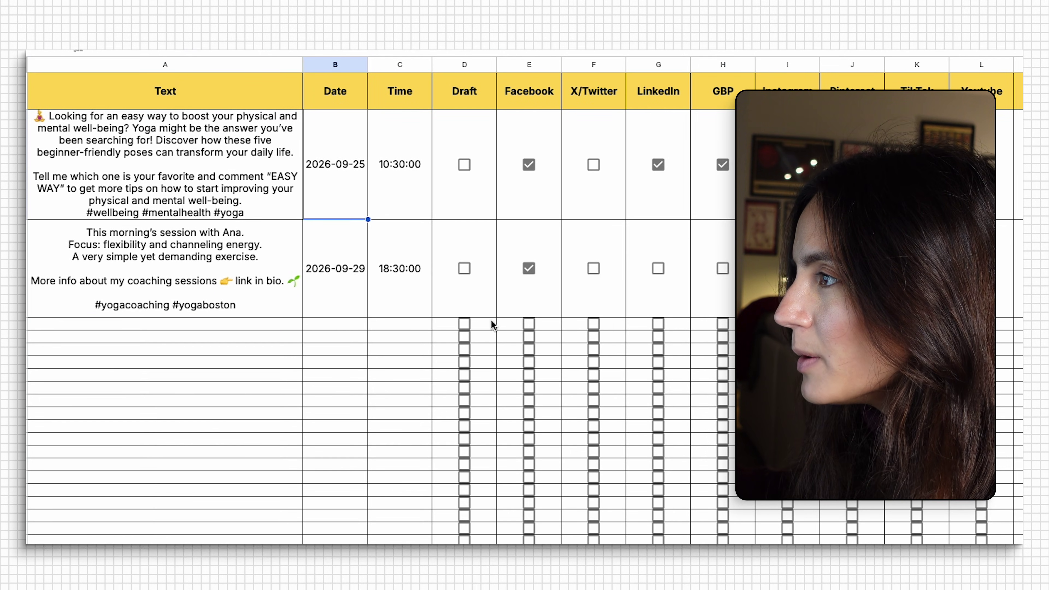
left_click(379, 198)
left_click(513, 199)
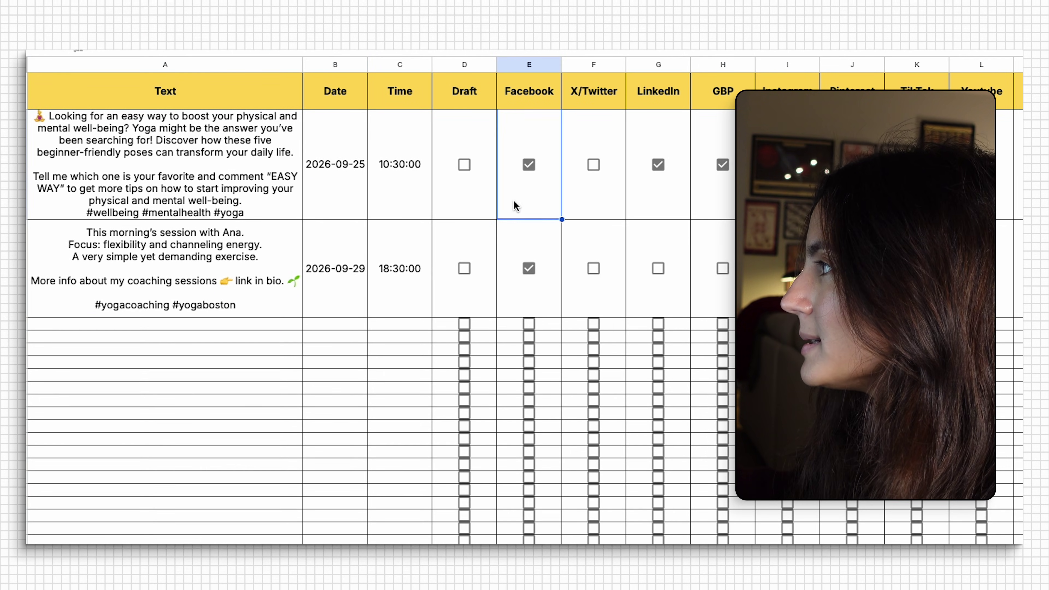
scroll(457, 200, "right", 15)
mouse_move(551, 215)
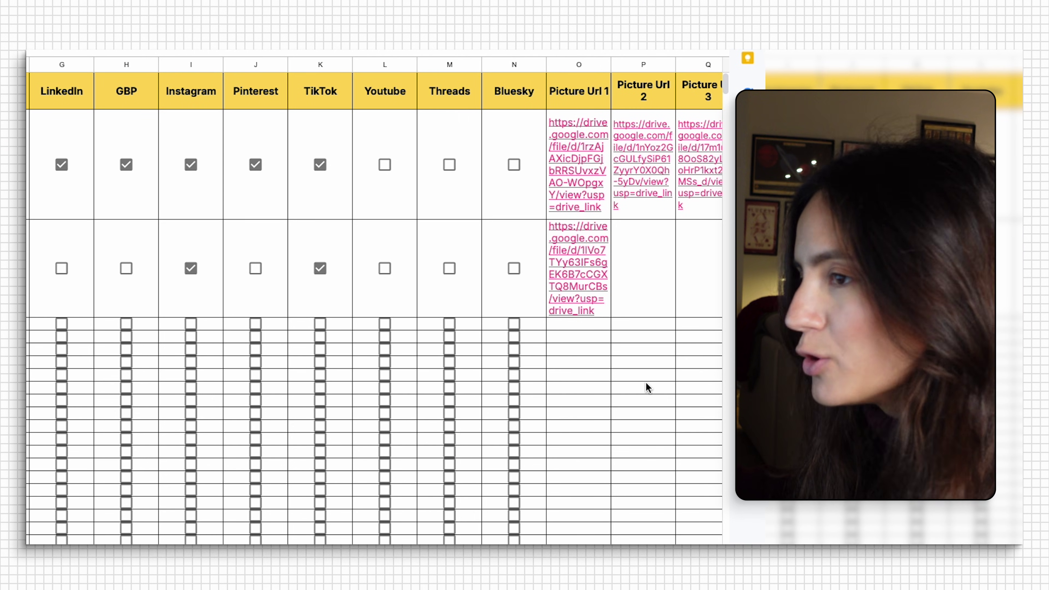
scroll(455, 289, "left", 10)
left_click(238, 218)
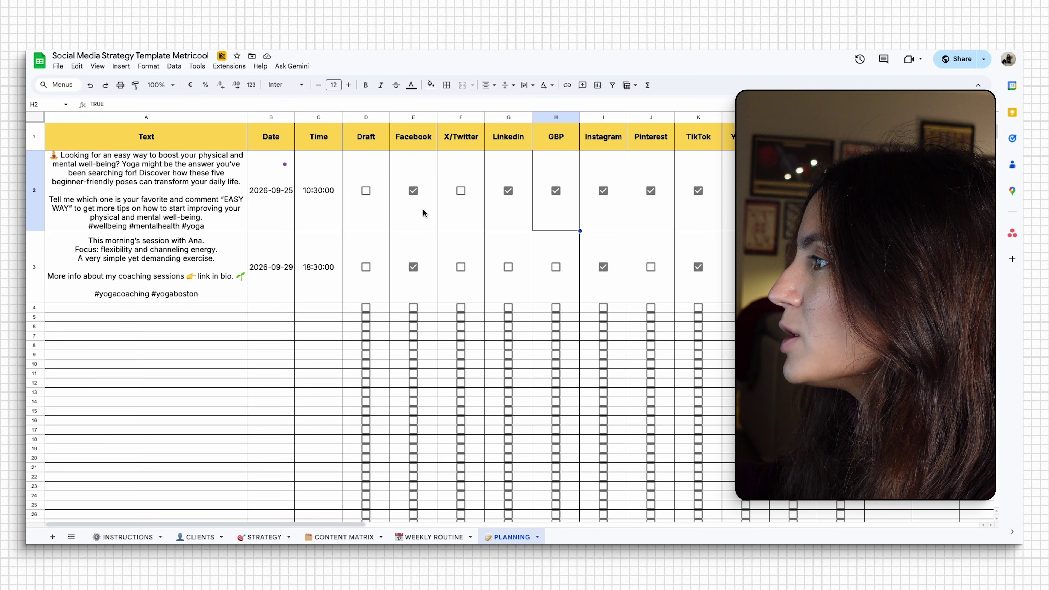
left_click(520, 203)
left_click(556, 209)
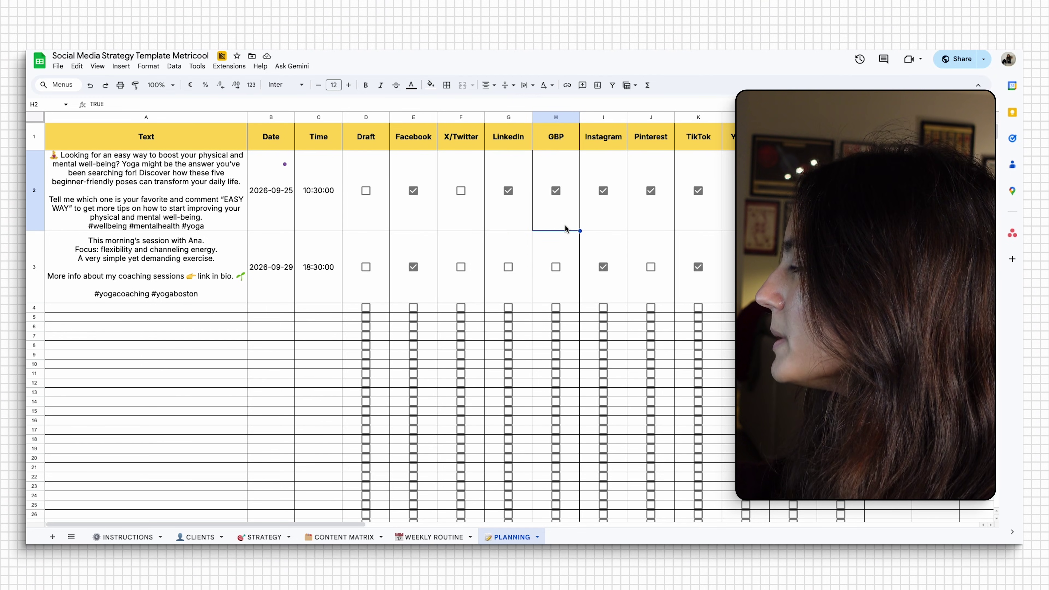
left_click(625, 216)
left_click(652, 217)
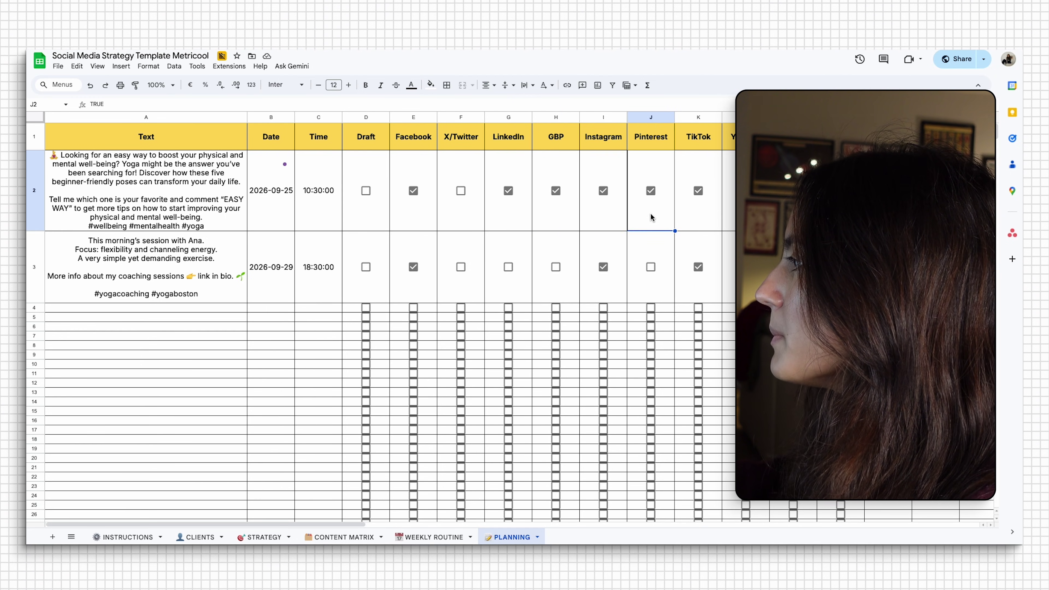
left_click(693, 224)
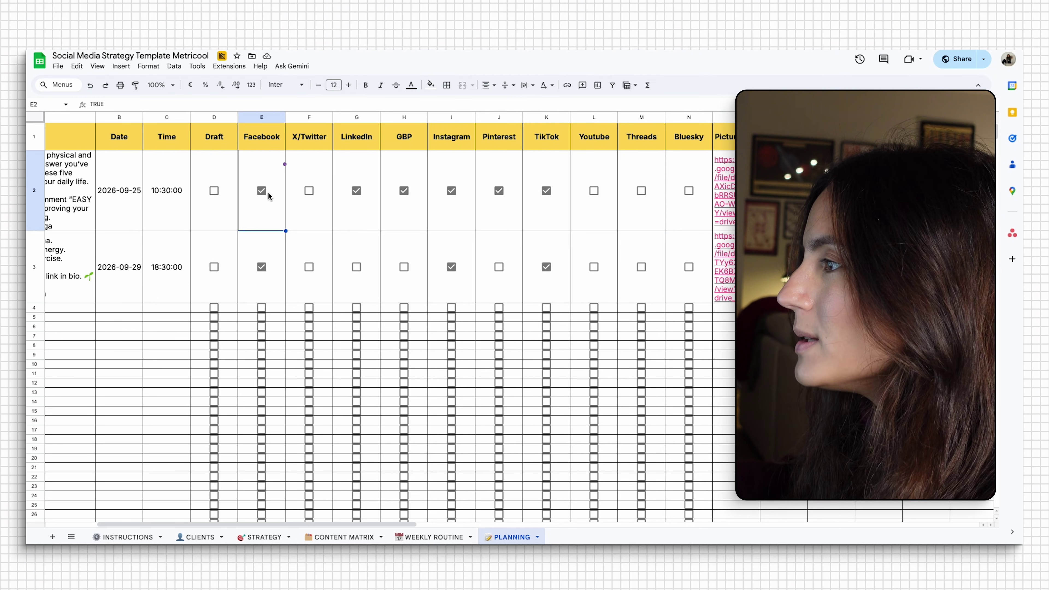
left_click(393, 201)
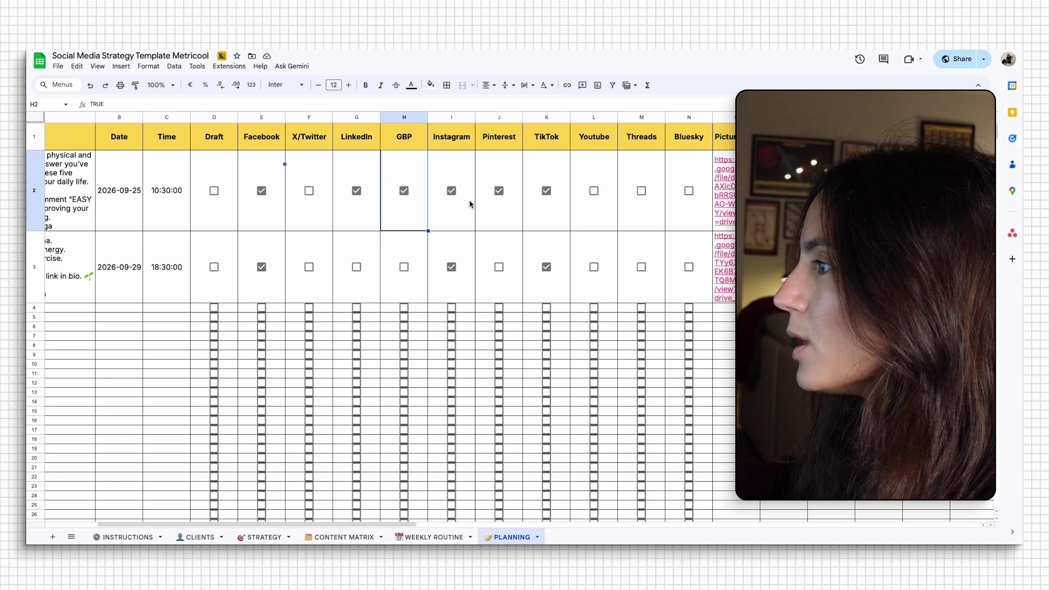
left_click(470, 205)
scroll(613, 408, "right", 8)
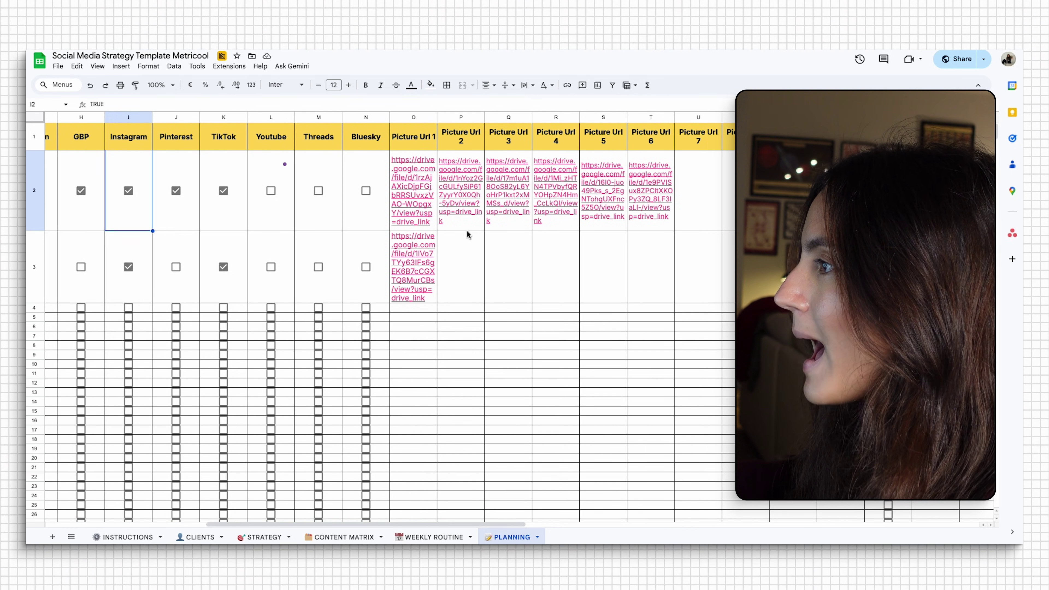
left_click(435, 227)
left_click(448, 228)
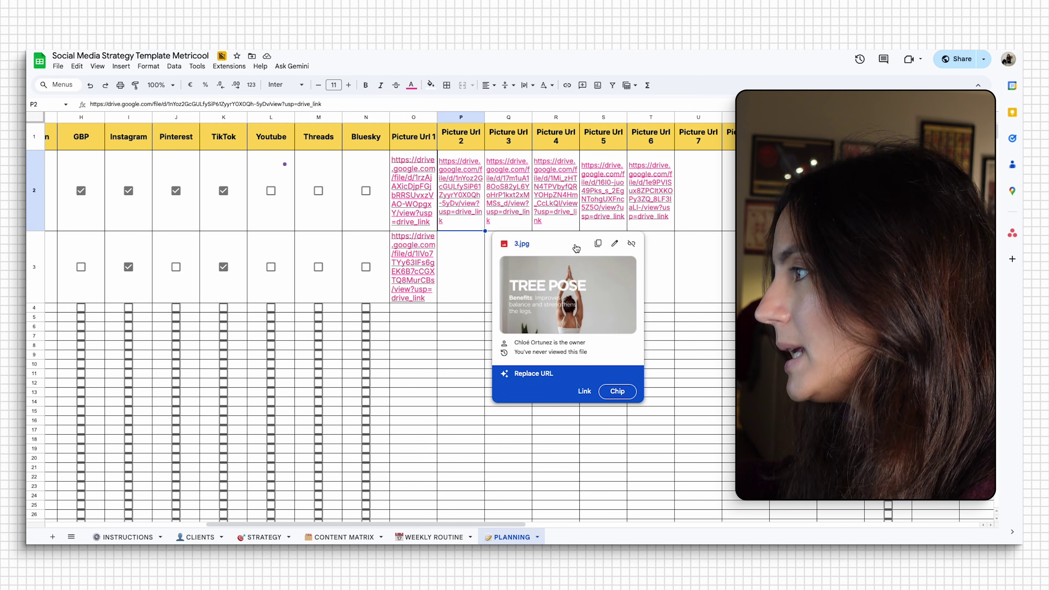
mouse_move(571, 229)
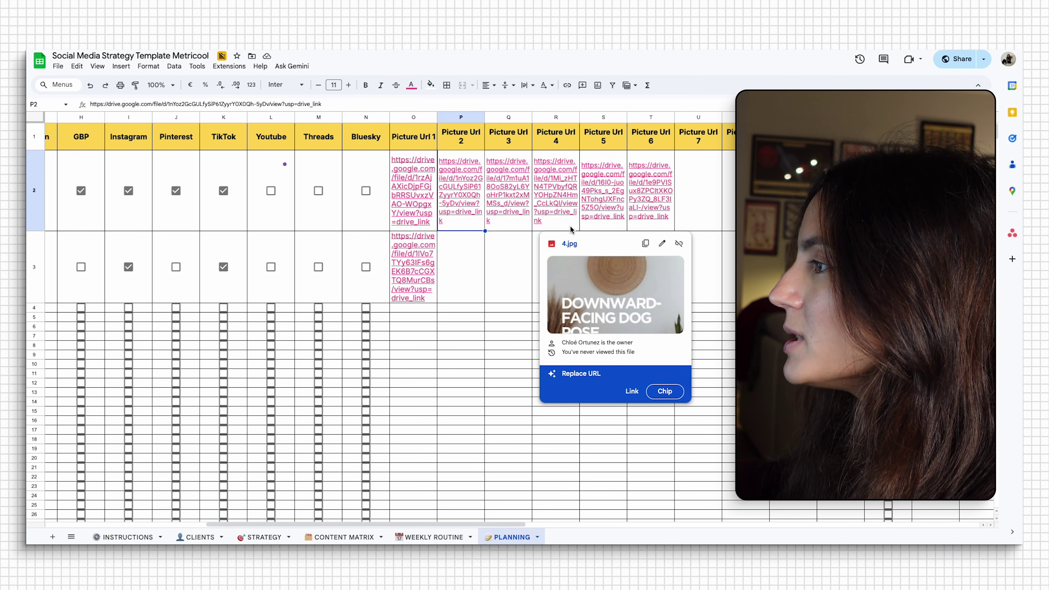
key("Left")
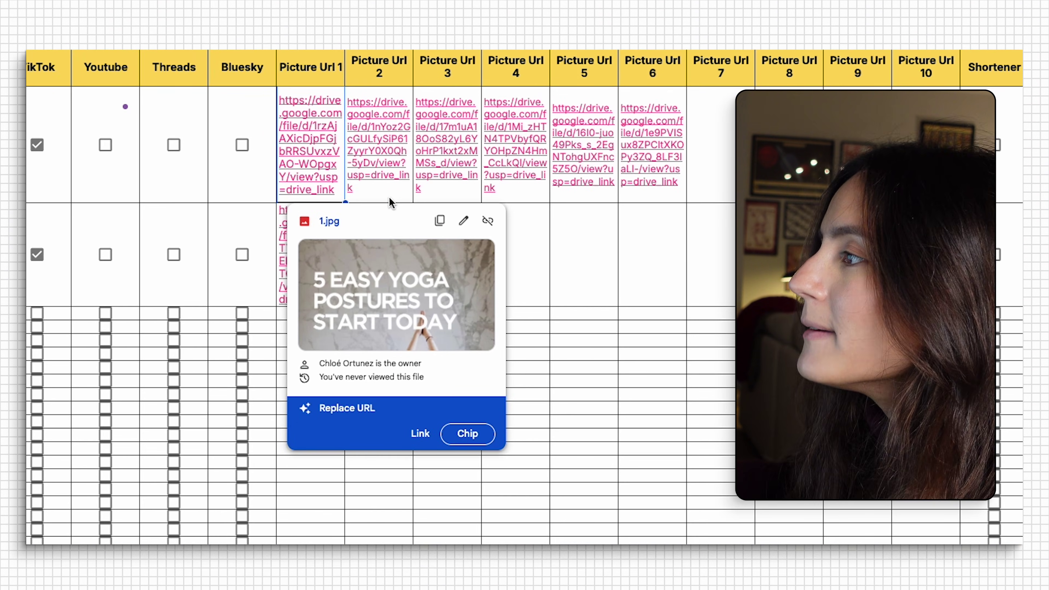
mouse_move(469, 229)
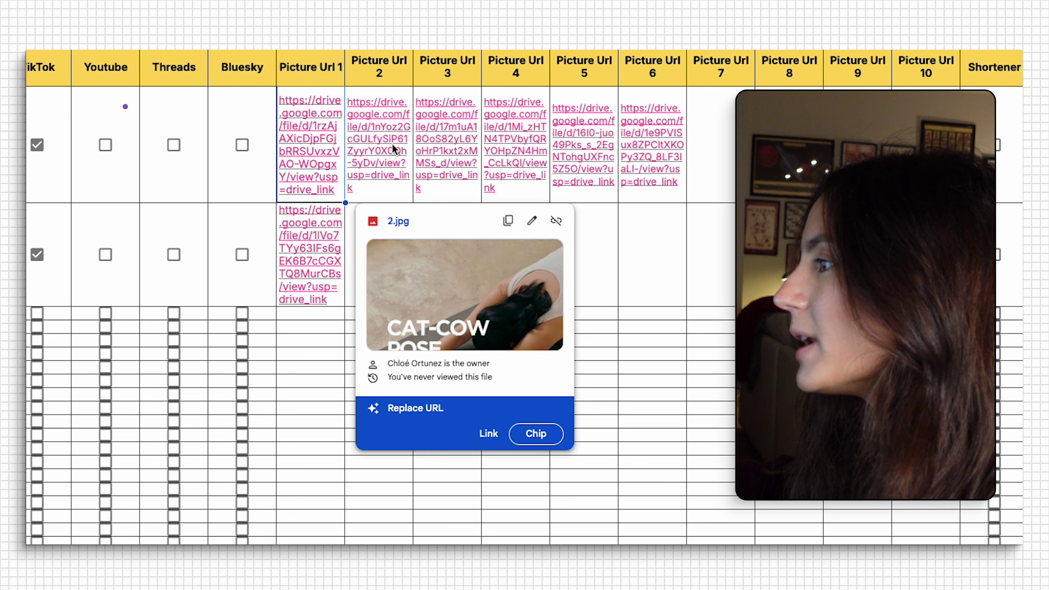
mouse_move(310, 138)
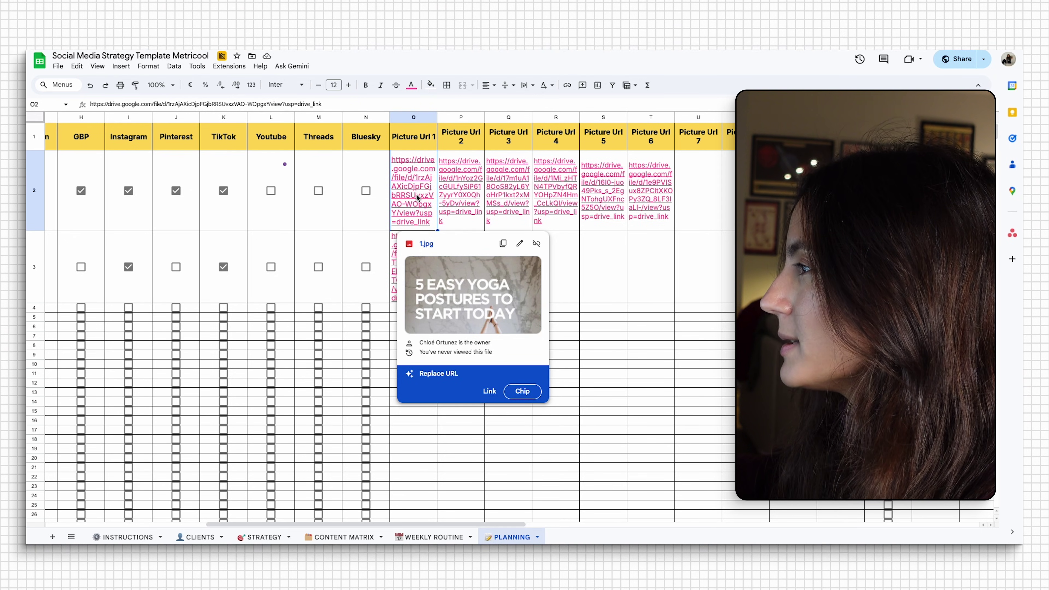
key("Right")
key("Right")
key("Right")
key("Right")
key("Right")
left_click_drag(504, 523, 287, 499)
left_click(237, 339)
left_click(244, 289)
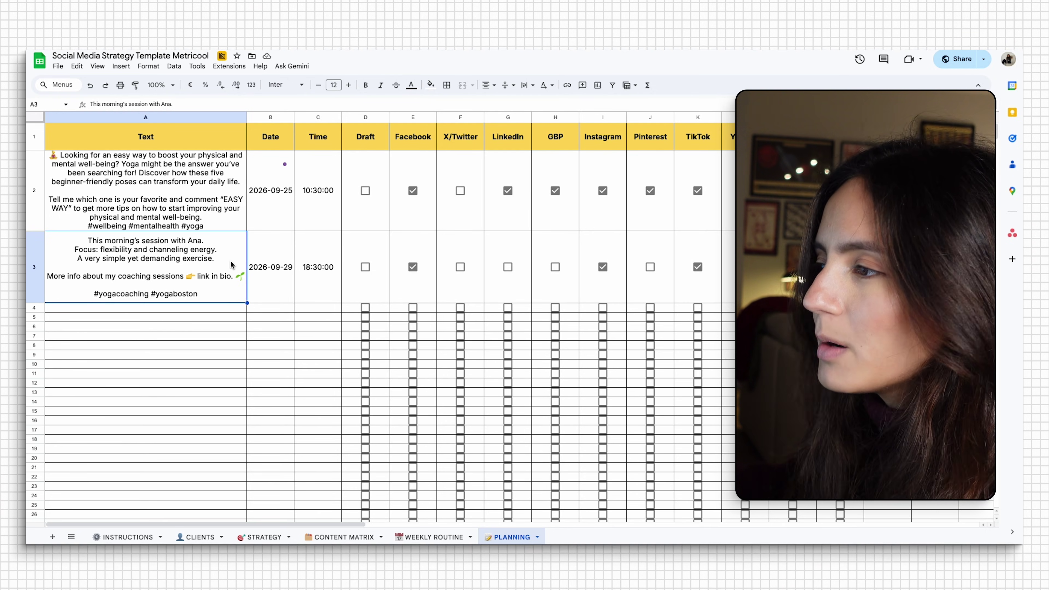
left_click(245, 309)
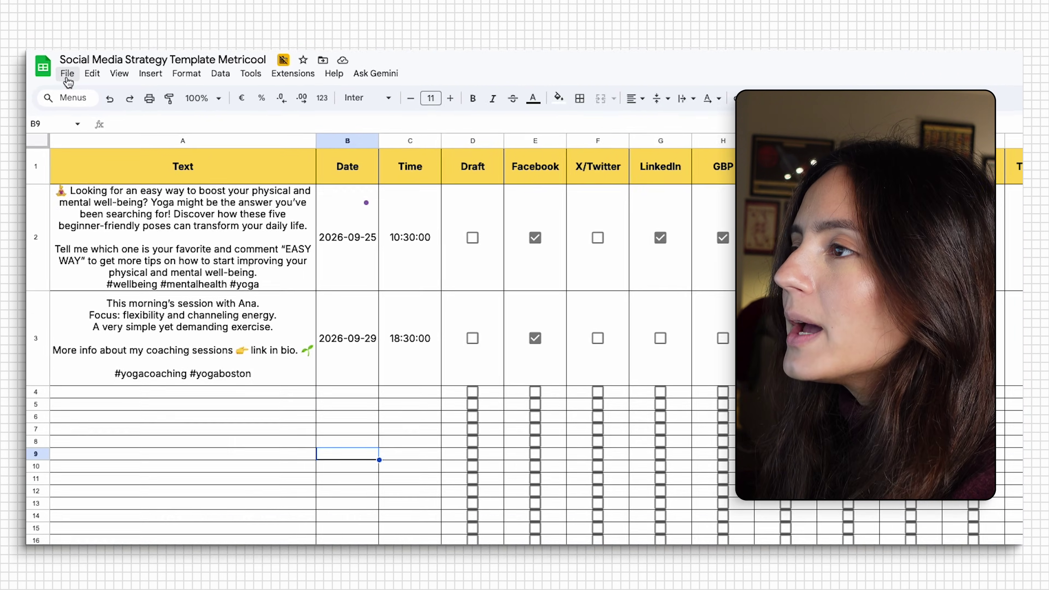
Download the PLANNING sheet as Comma Separated Values (.csv) and save it to Downloads.
left_click(58, 66)
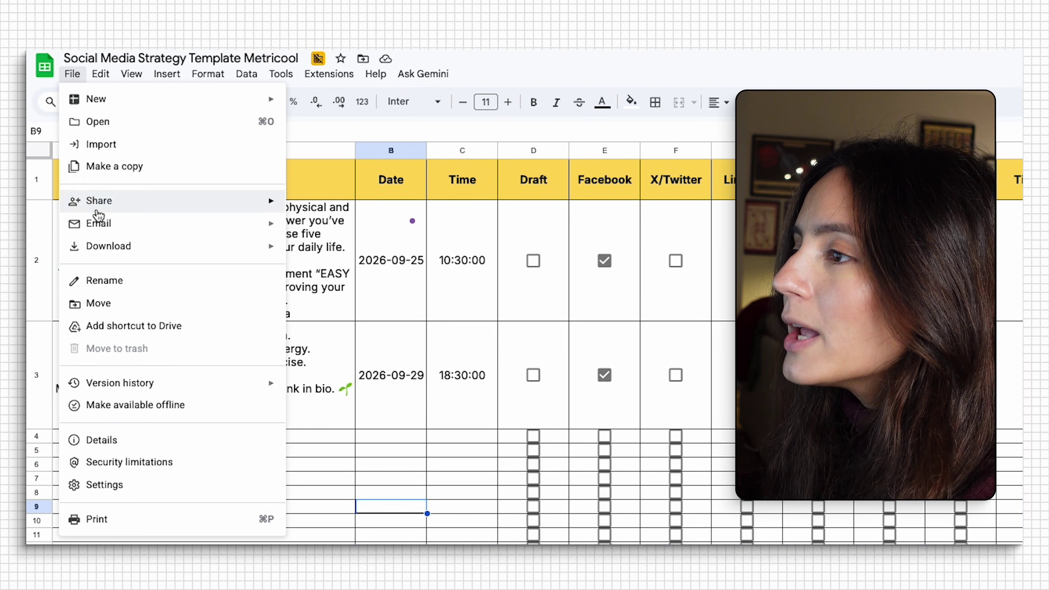
mouse_move(121, 250)
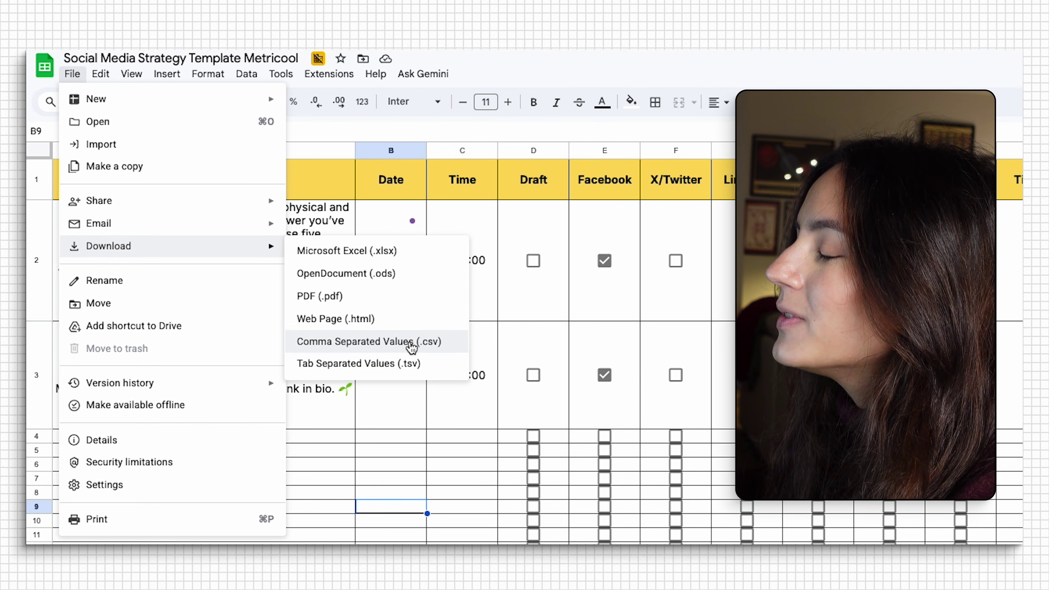
left_click(426, 346)
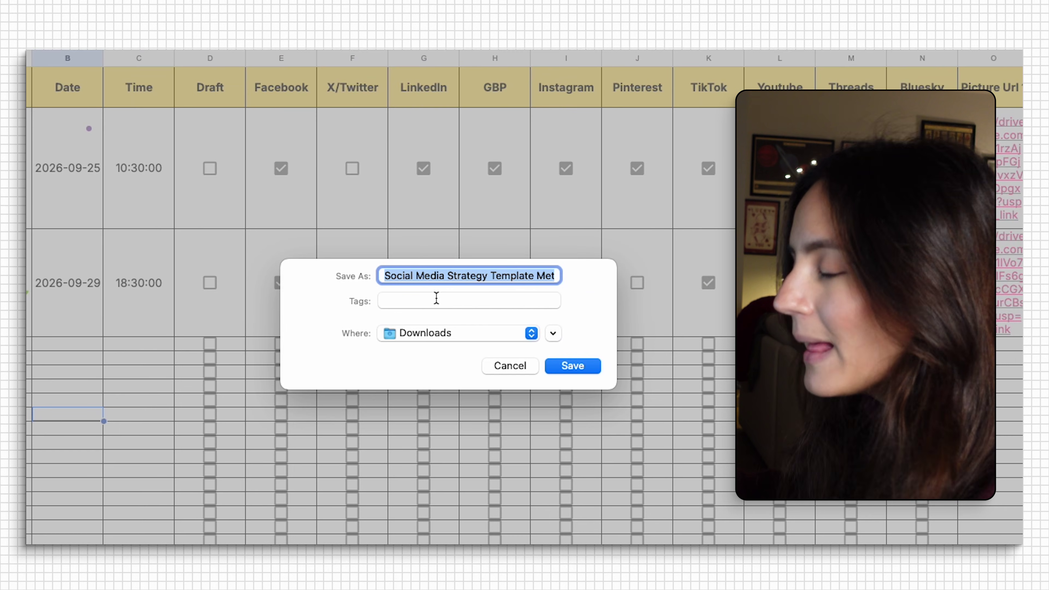
left_click(580, 369)
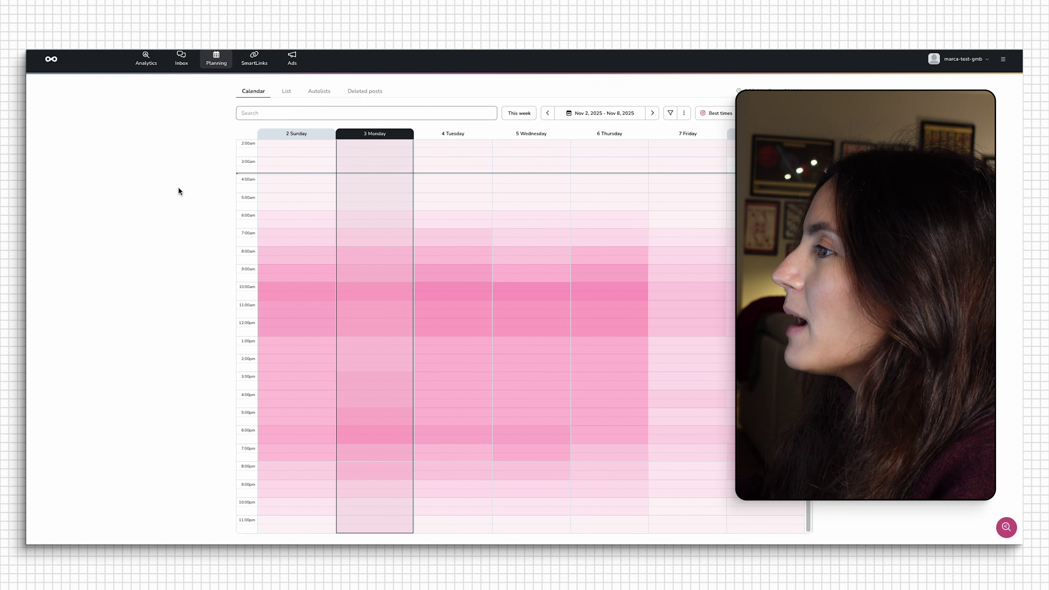
Import PLANNING.csv through the calendar's Import CSV option, bringing in all 39 posts.
left_click(211, 62)
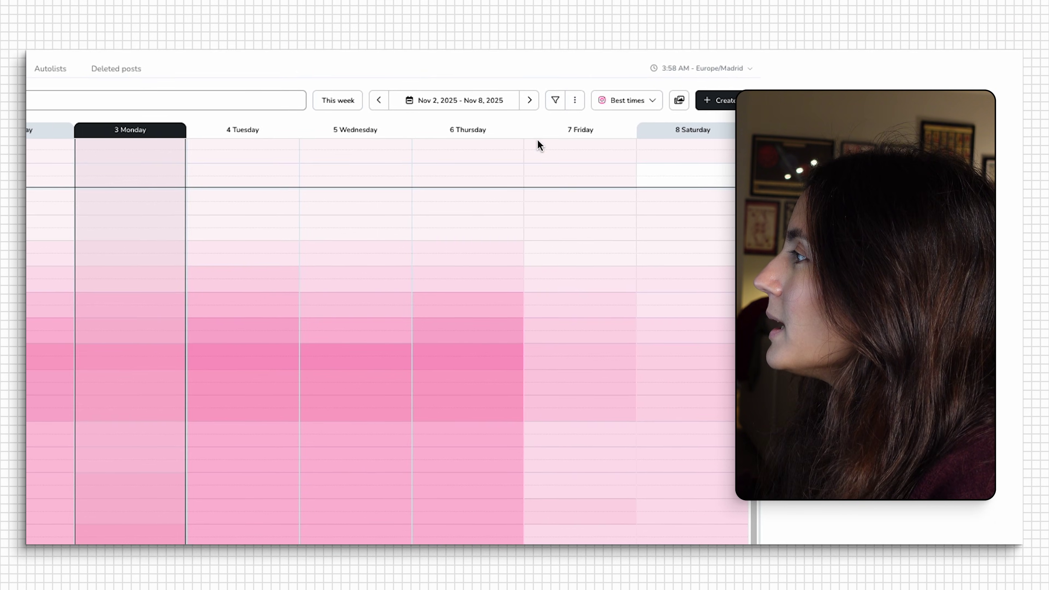
left_click(681, 113)
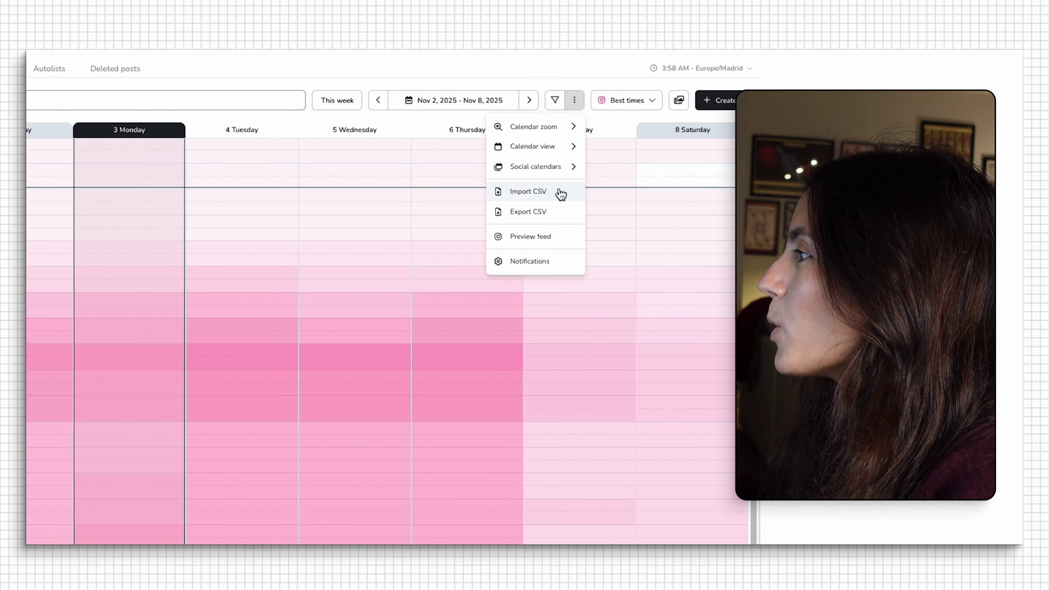
left_click(537, 198)
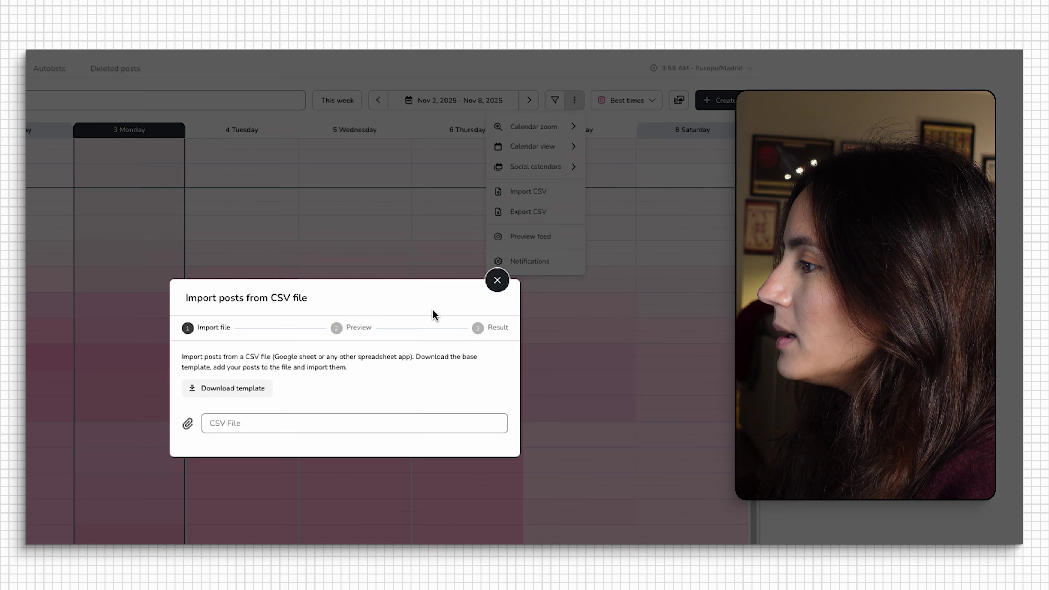
left_click(299, 366)
scroll(341, 354, "down", 15)
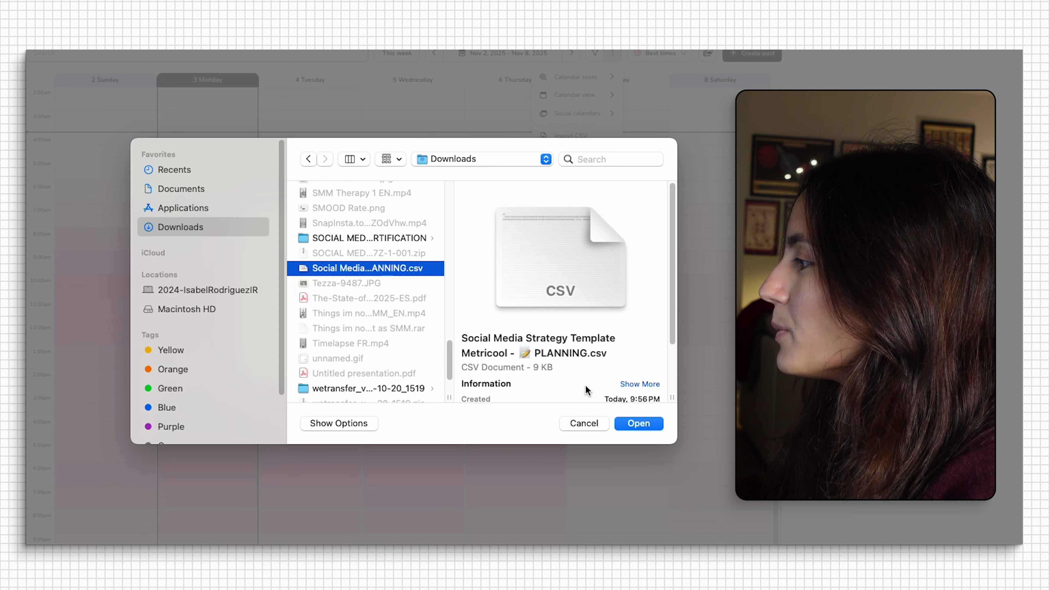
left_click(641, 419)
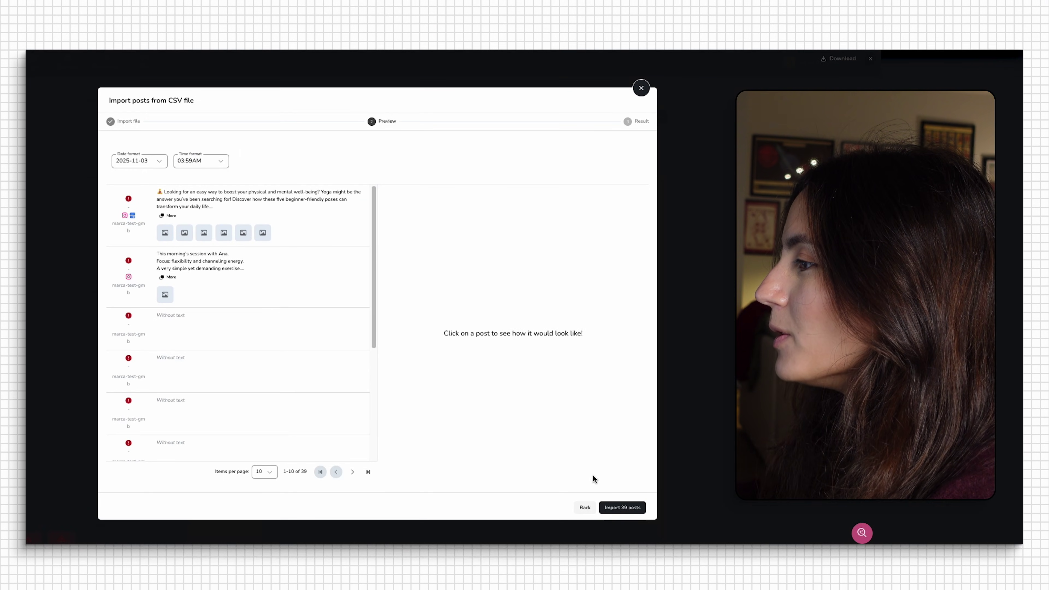
left_click(623, 507)
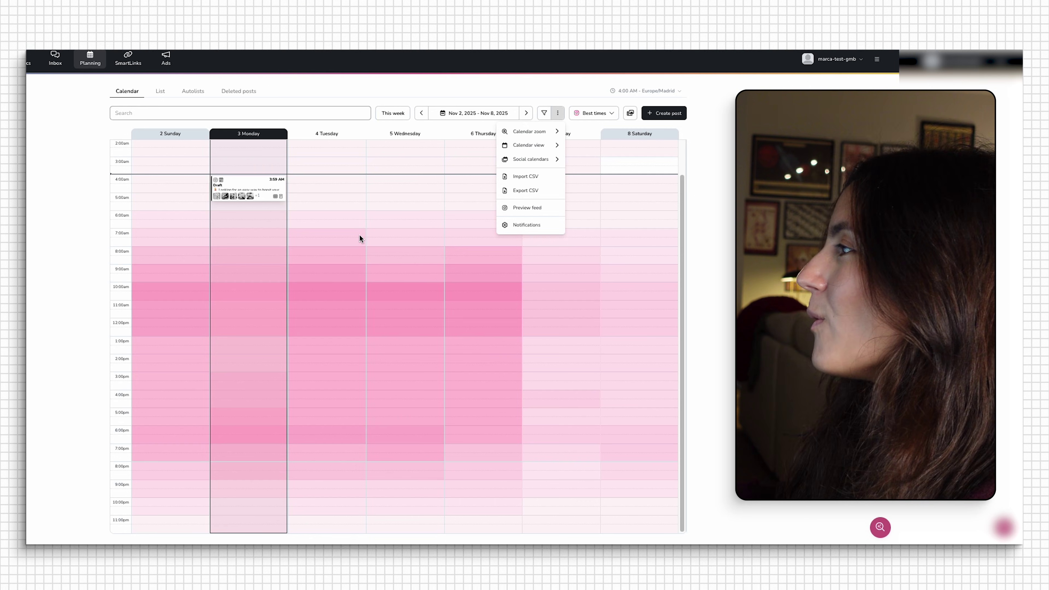
Open the Sep 25, 2026 yoga draft and insert a blank line before the caption's hashtags.
left_click(248, 186)
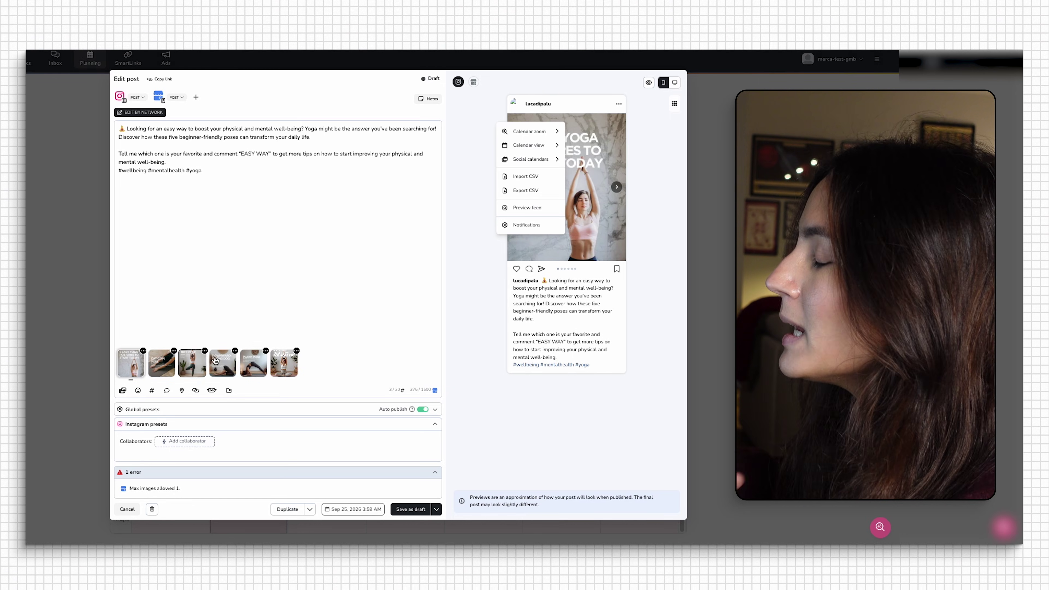
left_click(196, 162)
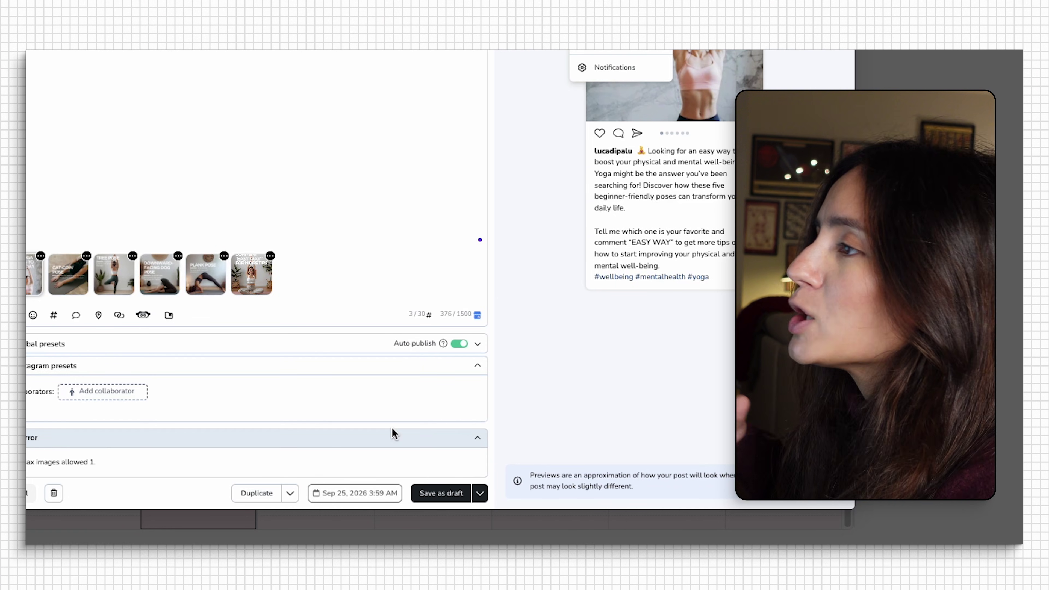
key("Return")
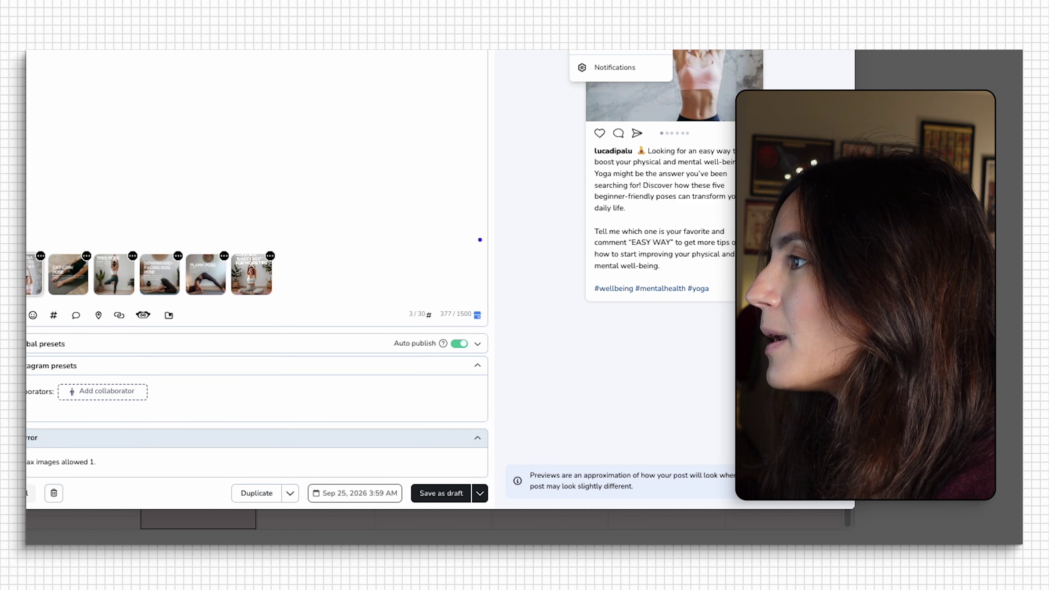